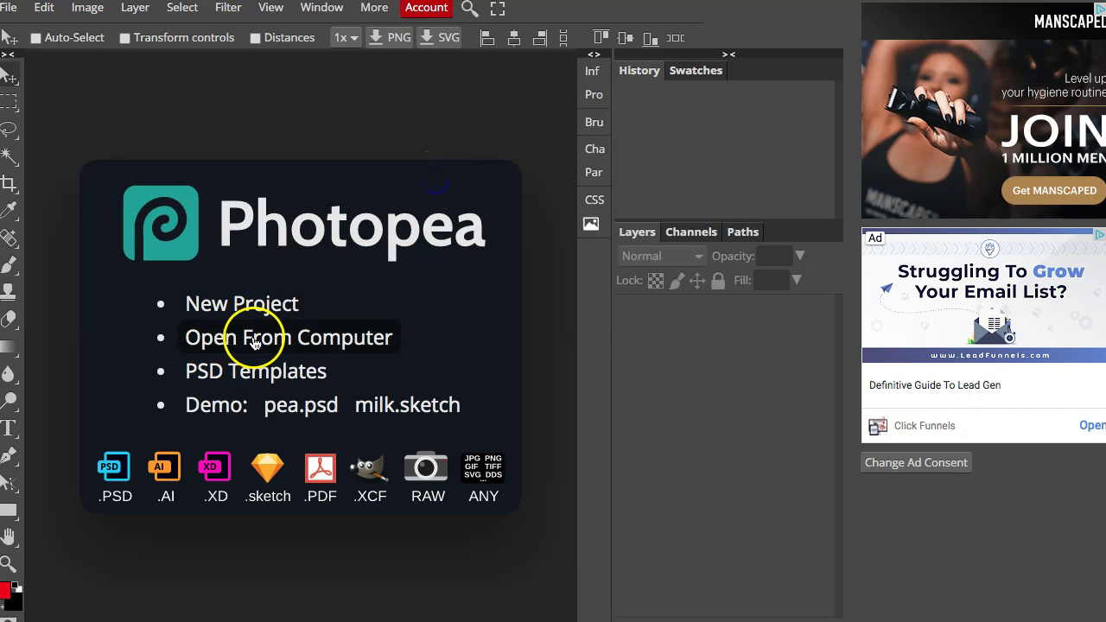
Open the logo-4.psd template from the computer.
{"action": "left_click", "coordinate": [321, 340]}
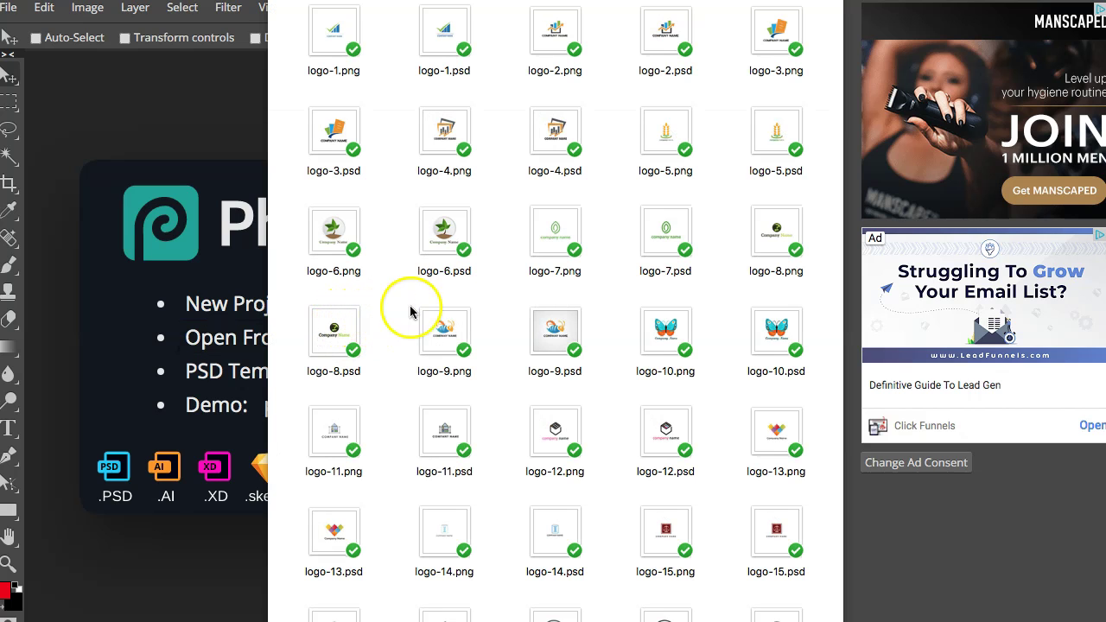
{"action": "scroll", "coordinate": [523, 233], "scroll_direction": "down", "scroll_amount": 5}
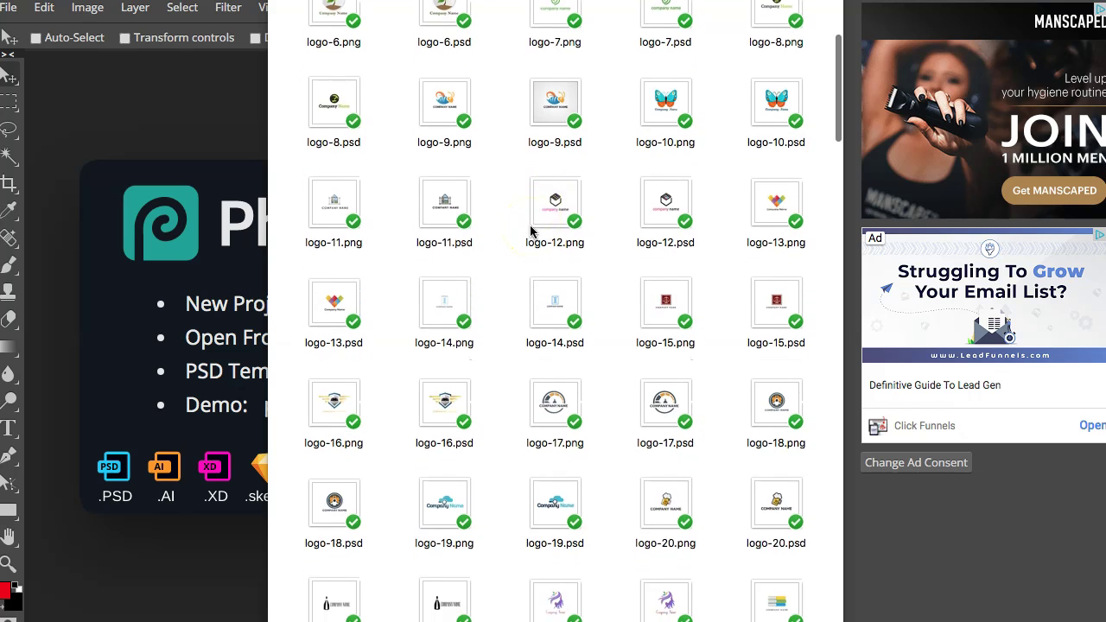
{"action": "scroll", "coordinate": [531, 231], "scroll_direction": "up", "scroll_amount": 5}
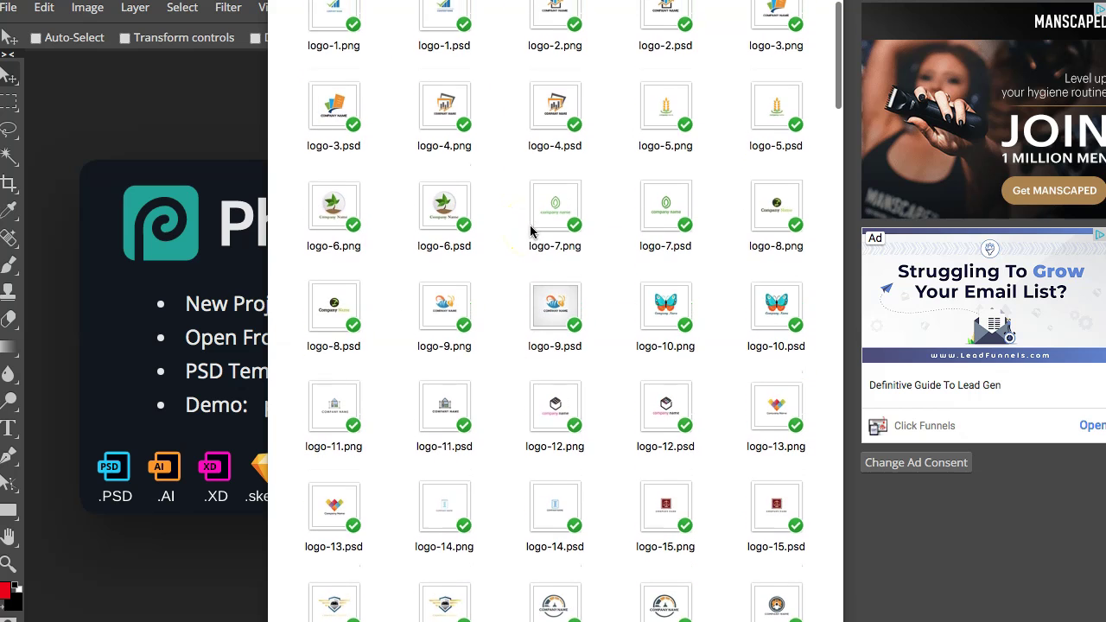
{"action": "left_click", "coordinate": [553, 105]}
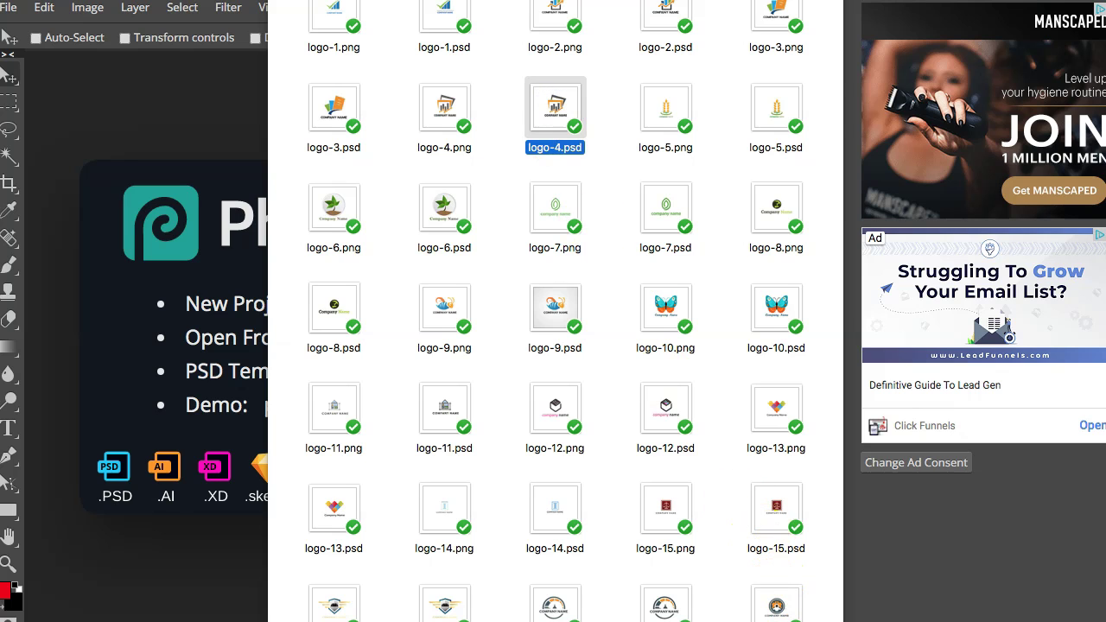
{"action": "key", "text": "Return"}
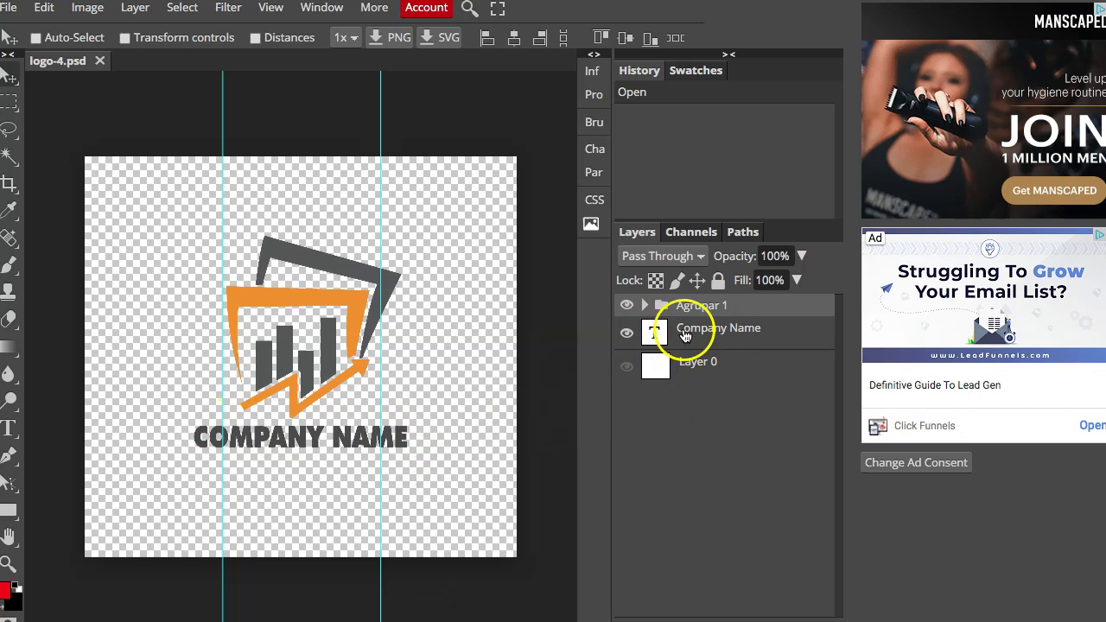
Hide the Company Name text layer.
{"action": "left_click", "coordinate": [626, 335]}
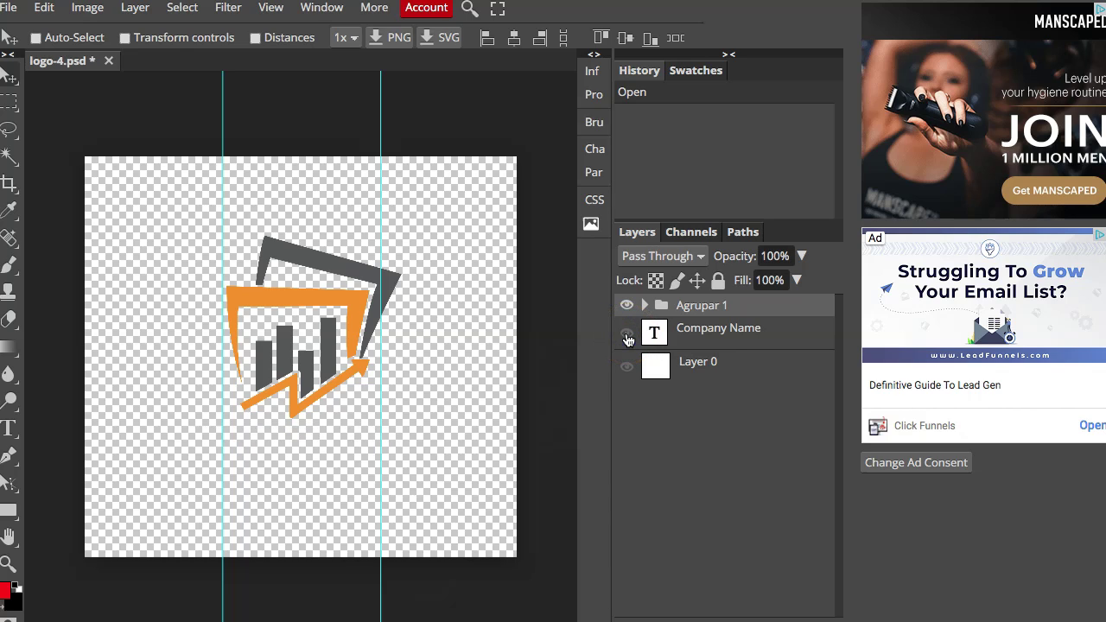
{"action": "left_click", "coordinate": [626, 335]}
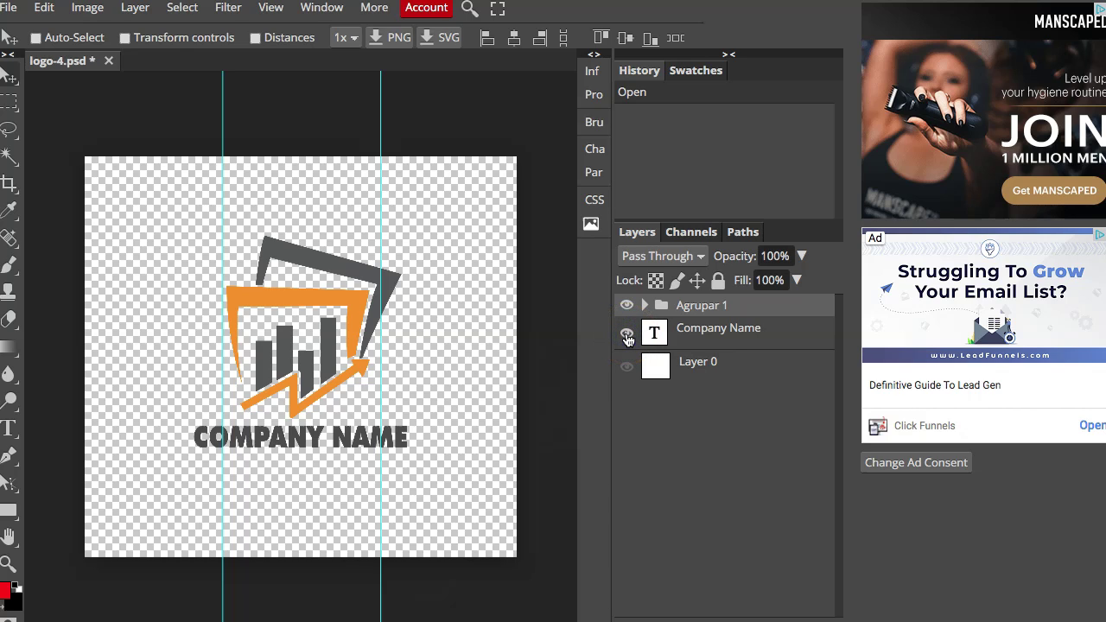
{"action": "left_click", "coordinate": [627, 337]}
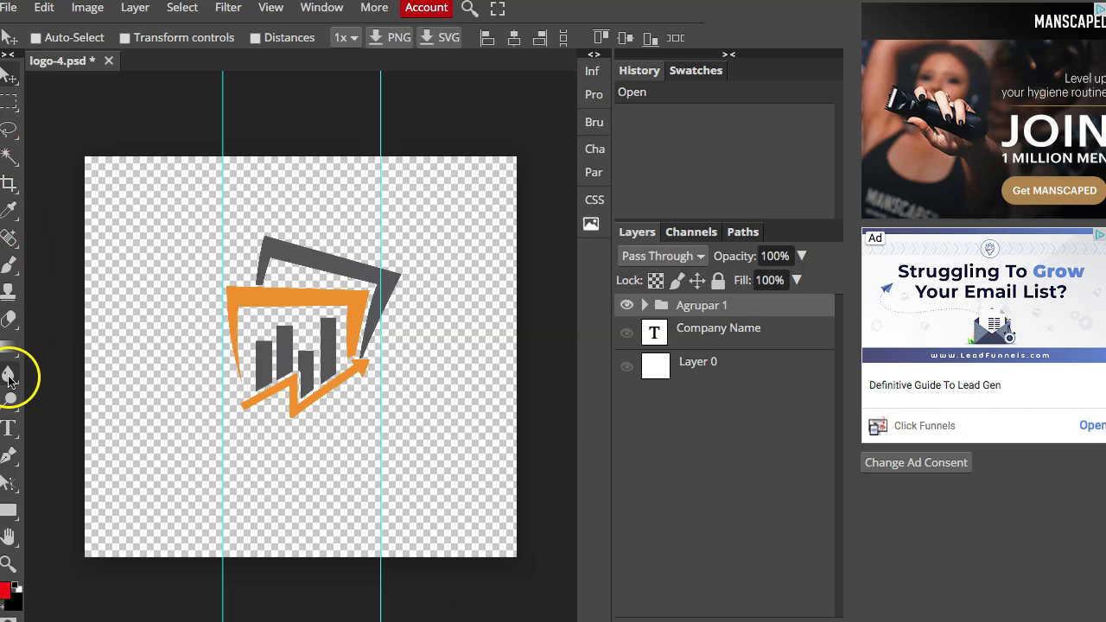
Add a wide text box just below the logo graphic and enter "website name" in it.
{"action": "left_click", "coordinate": [9, 428]}
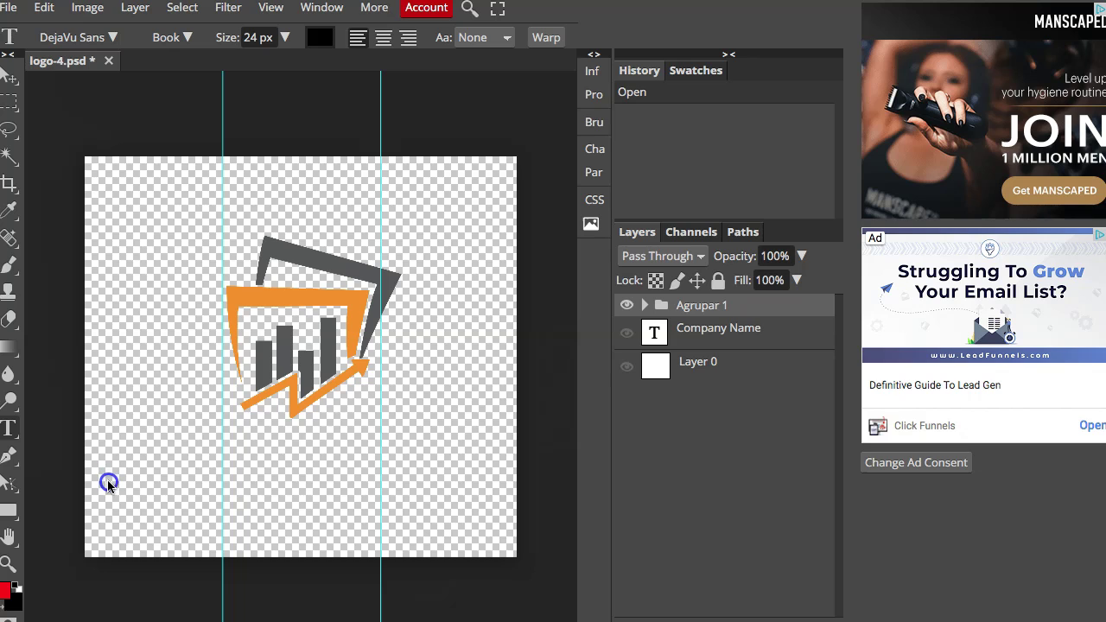
{"action": "left_click_drag", "start_coordinate": [102, 423], "coordinate": [463, 476]}
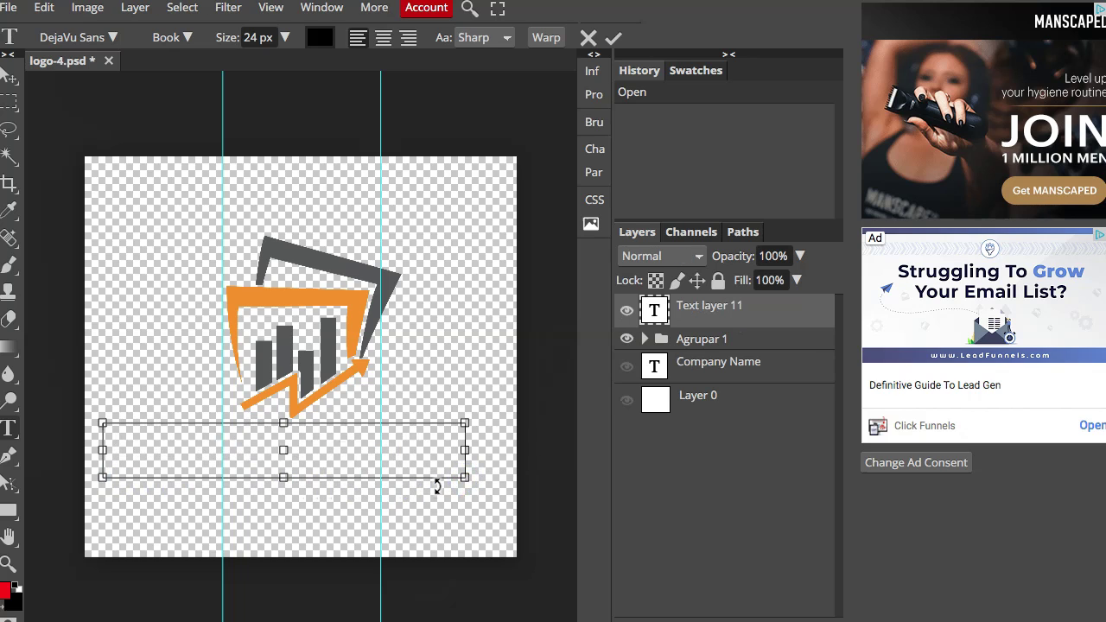
{"action": "left_click", "coordinate": [415, 449]}
Set the "website name" text size to 119 px and centre-align it in its box.
{"action": "left_click_drag", "start_coordinate": [415, 450], "coordinate": [95, 428]}
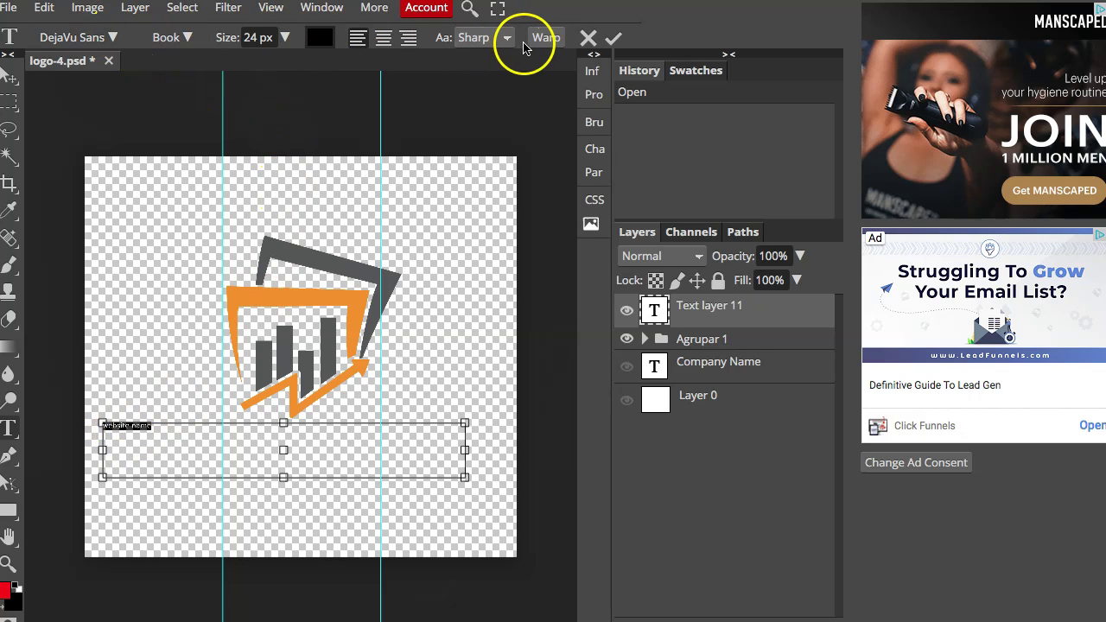
{"action": "left_click", "coordinate": [285, 39]}
{"action": "left_click_drag", "start_coordinate": [259, 62], "coordinate": [282, 67]}
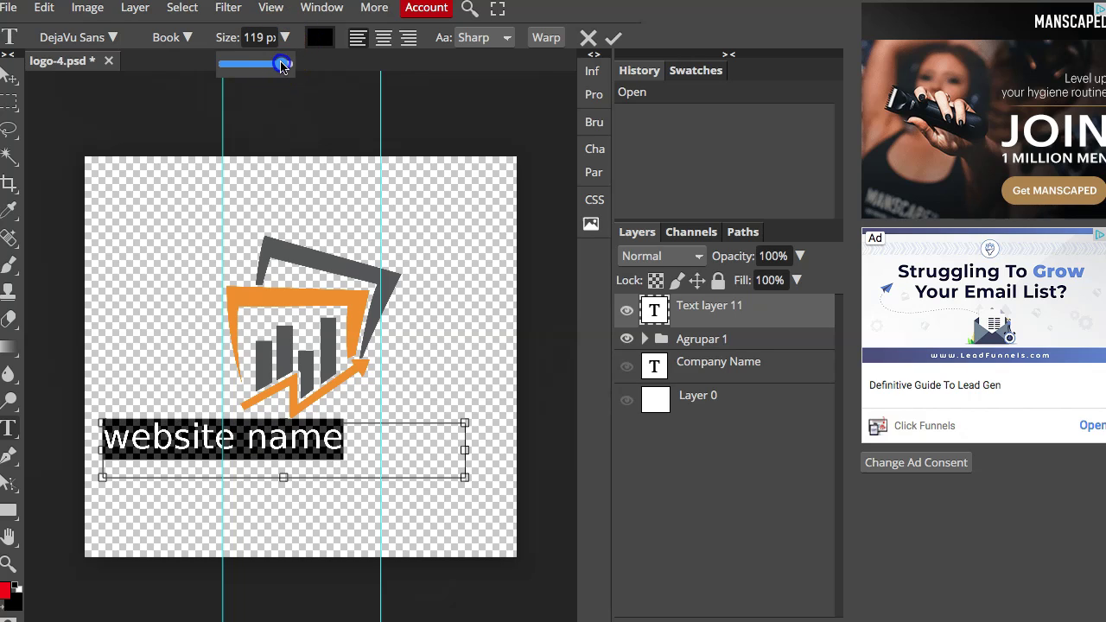
{"action": "left_click", "coordinate": [385, 38]}
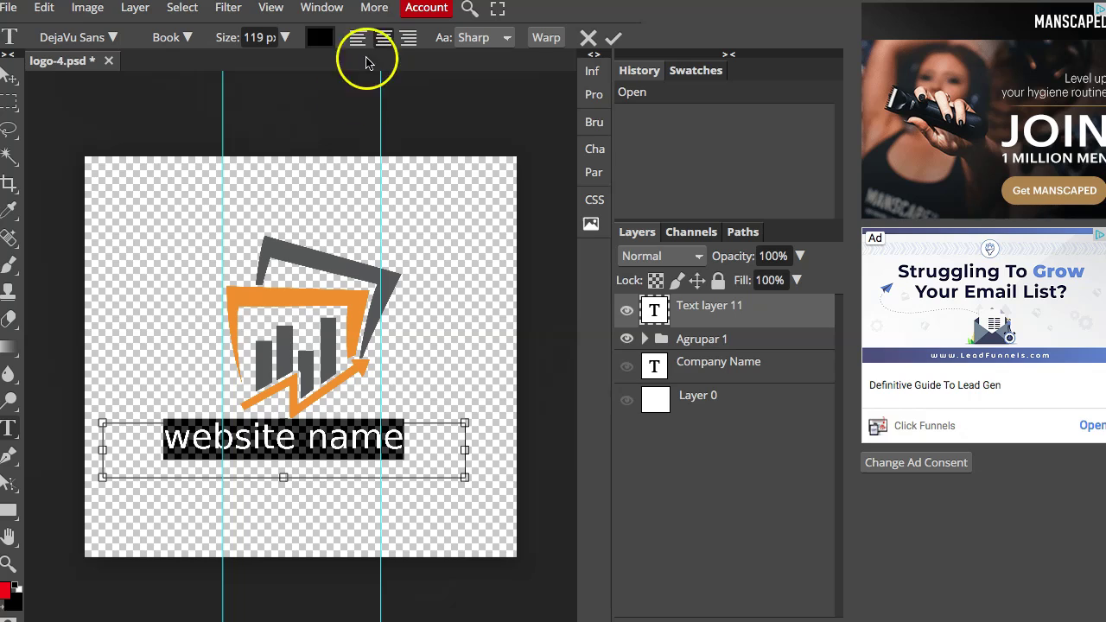
Color the "website name" text bright green.
{"action": "left_click", "coordinate": [318, 38]}
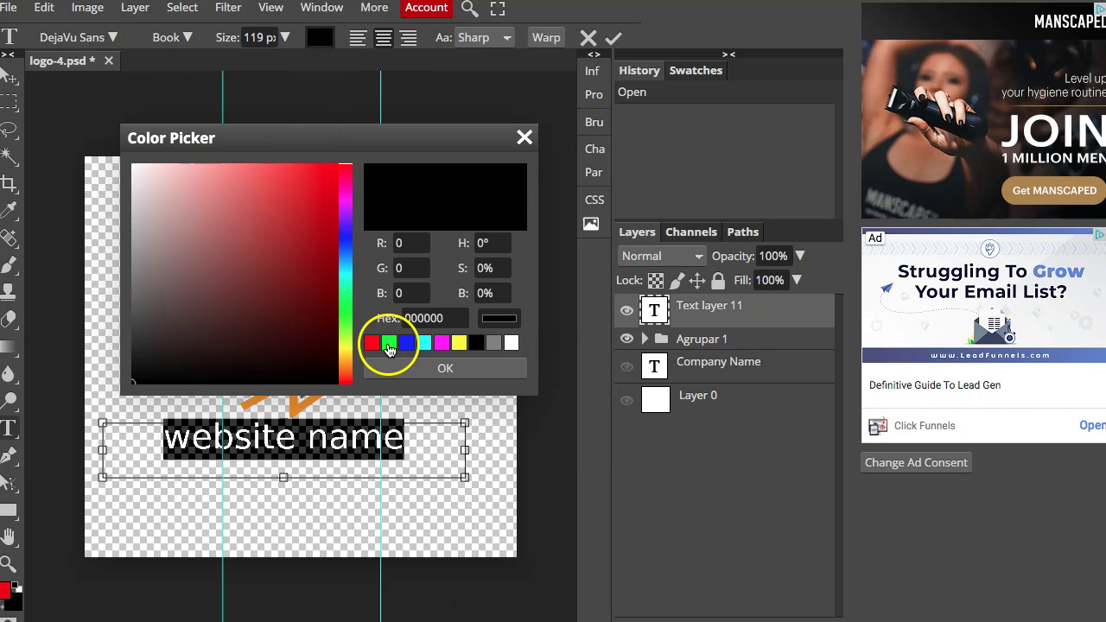
{"action": "left_click", "coordinate": [390, 343]}
{"action": "left_click", "coordinate": [437, 369]}
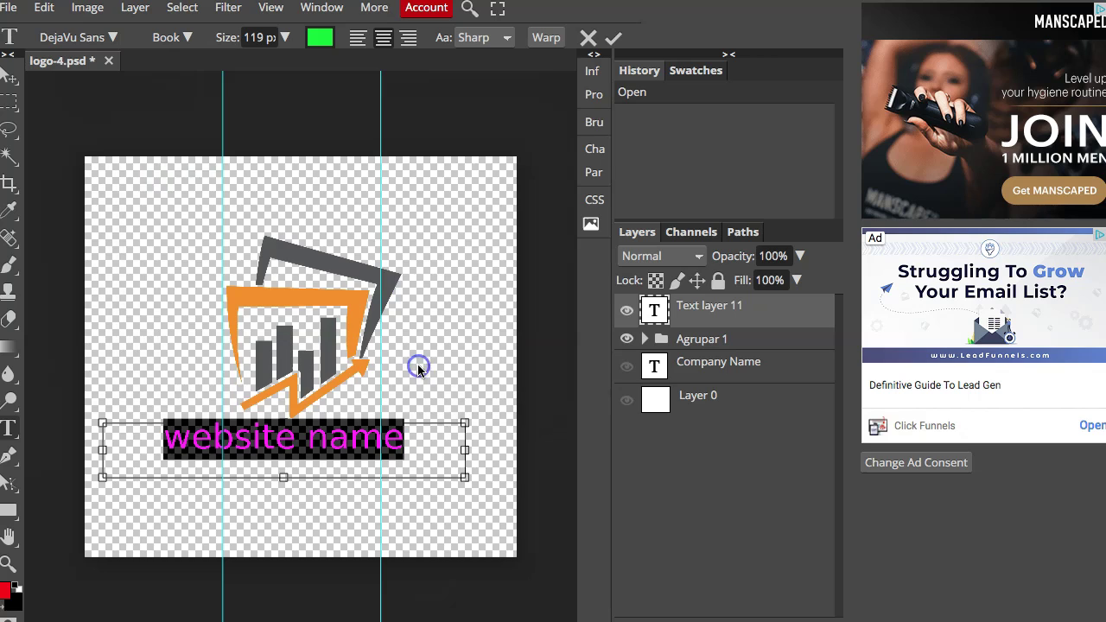
{"action": "left_click", "coordinate": [405, 455]}
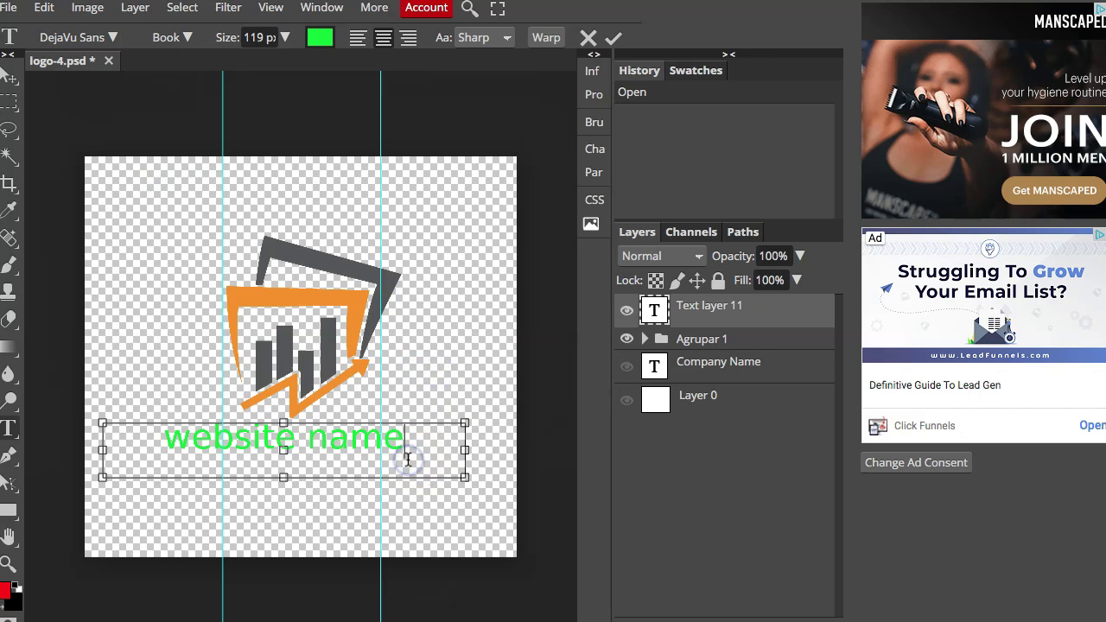
Recolor the "website name" text to an orange similar to the logo graphic.
{"action": "left_click_drag", "start_coordinate": [392, 449], "coordinate": [141, 439]}
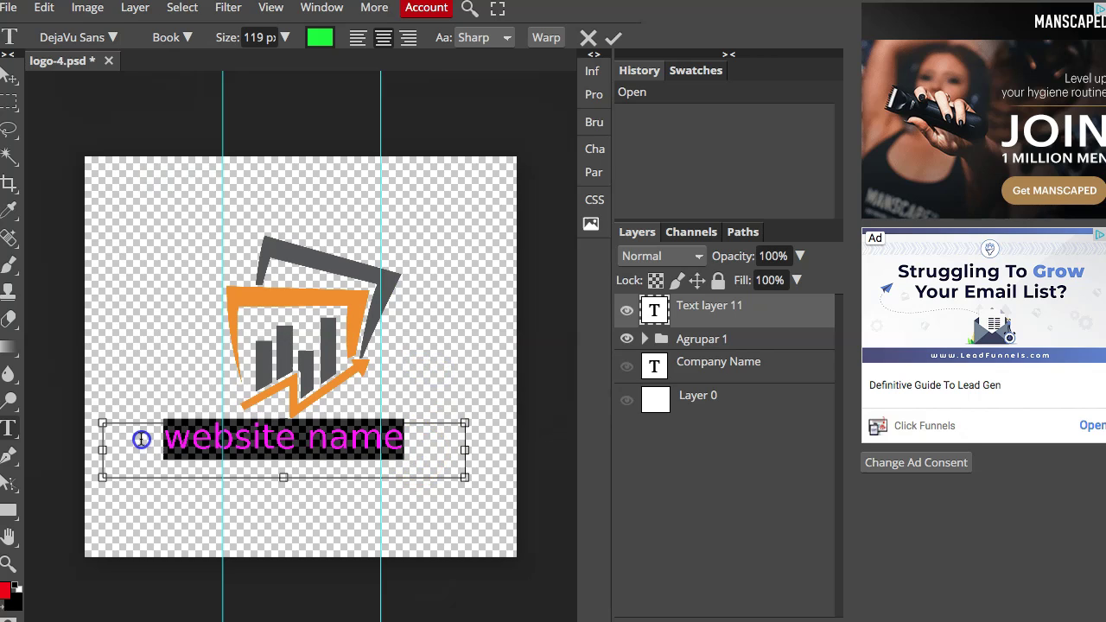
{"action": "left_click", "coordinate": [319, 37]}
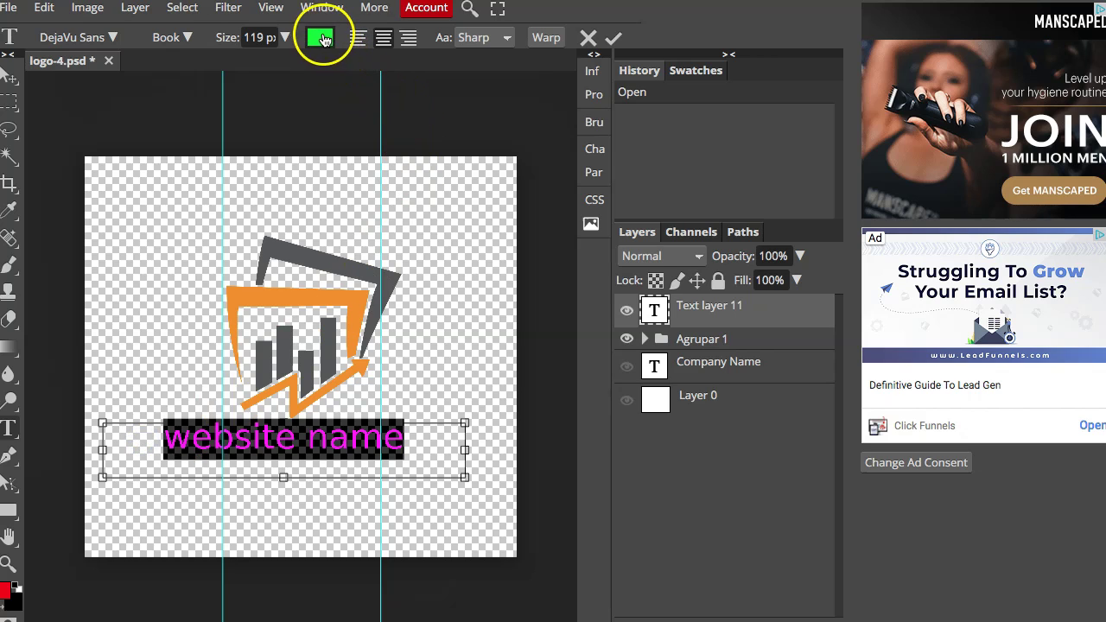
{"action": "left_click_drag", "start_coordinate": [344, 292], "coordinate": [345, 364]}
{"action": "left_click", "coordinate": [334, 169]}
{"action": "left_click", "coordinate": [468, 372]}
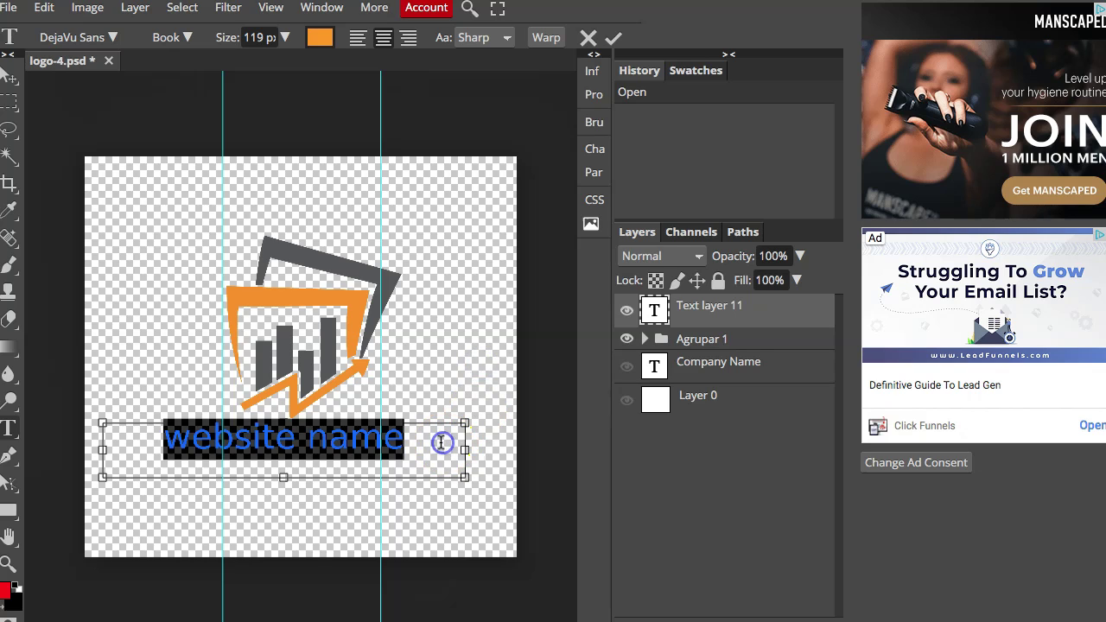
{"action": "left_click", "coordinate": [396, 442]}
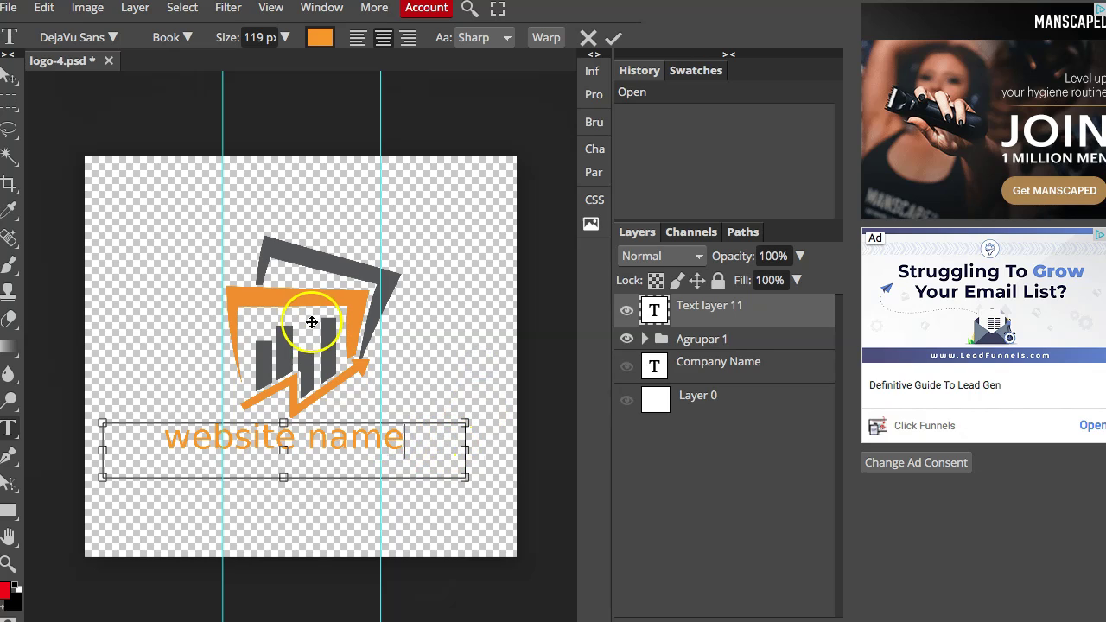
Change the font of the "website name" text to Commando.
{"action": "left_click_drag", "start_coordinate": [405, 438], "coordinate": [166, 436]}
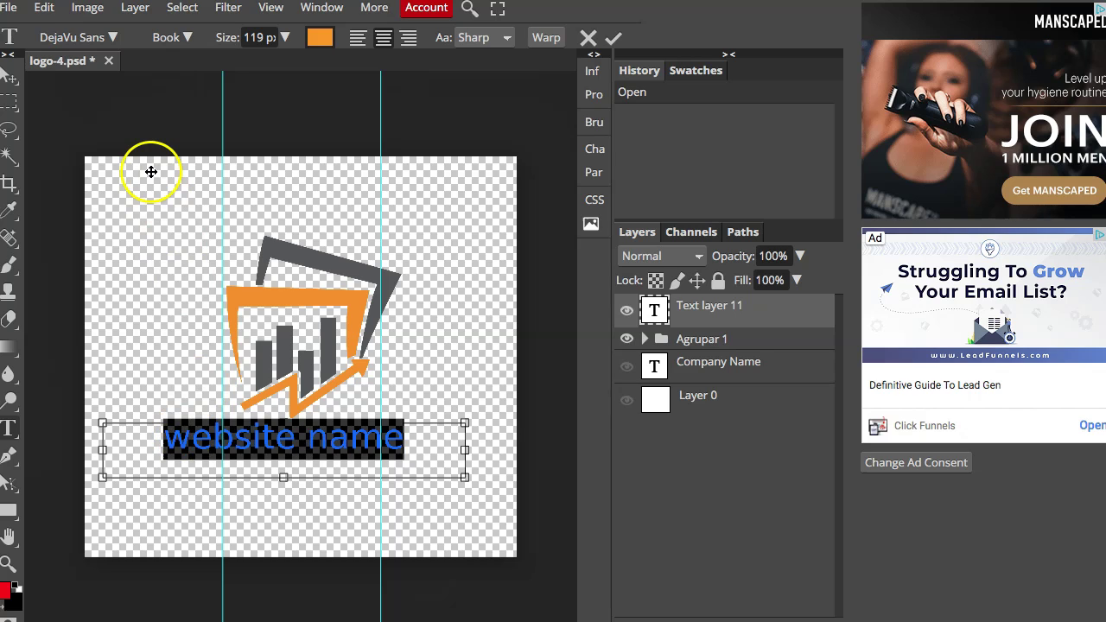
{"action": "left_click", "coordinate": [112, 37]}
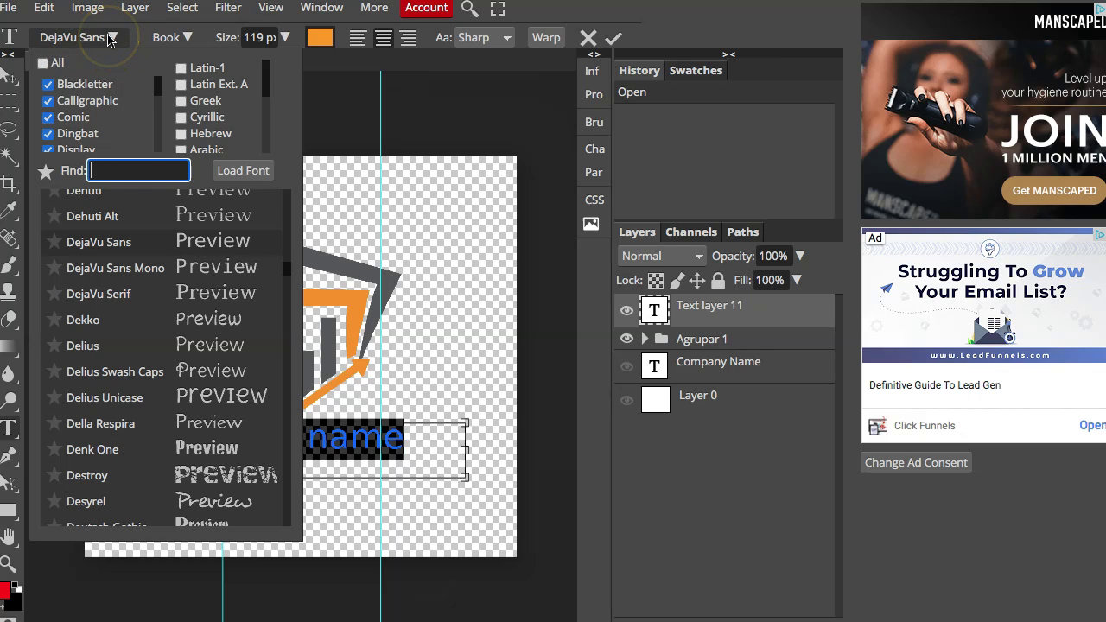
{"action": "scroll", "coordinate": [121, 271], "scroll_direction": "up", "scroll_amount": 5}
{"action": "scroll", "coordinate": [117, 273], "scroll_direction": "up", "scroll_amount": 6}
{"action": "scroll", "coordinate": [117, 273], "scroll_direction": "up", "scroll_amount": 9}
{"action": "scroll", "coordinate": [117, 274], "scroll_direction": "up", "scroll_amount": 10}
{"action": "scroll", "coordinate": [117, 273], "scroll_direction": "up", "scroll_amount": 10}
{"action": "scroll", "coordinate": [116, 275], "scroll_direction": "up", "scroll_amount": 10}
{"action": "scroll", "coordinate": [116, 273], "scroll_direction": "up", "scroll_amount": 10}
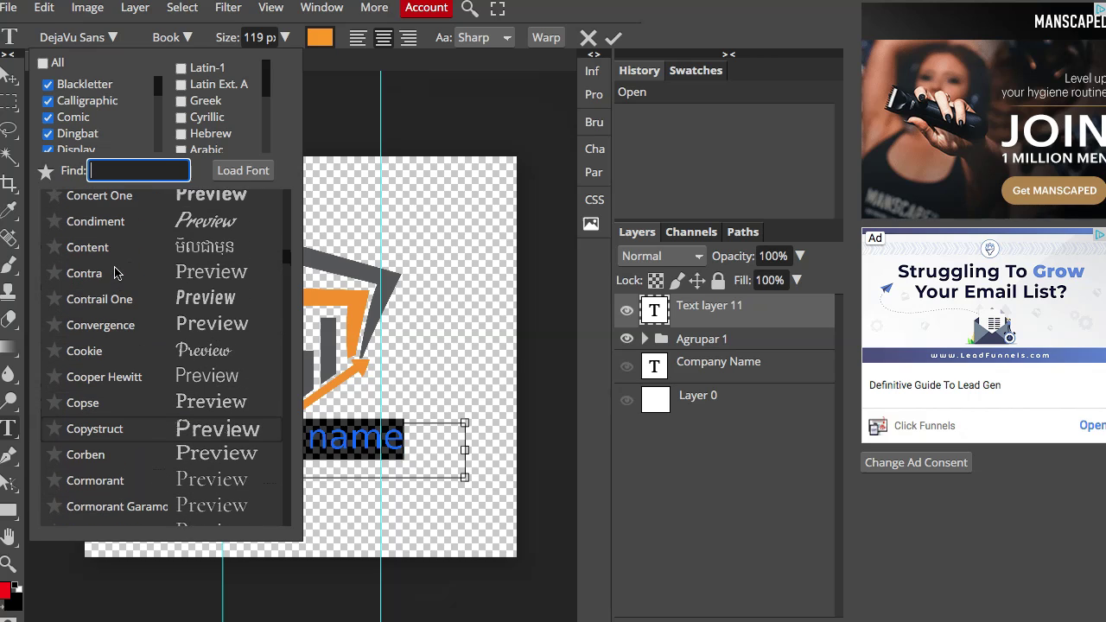
{"action": "scroll", "coordinate": [116, 273], "scroll_direction": "up", "scroll_amount": 5}
{"action": "scroll", "coordinate": [117, 273], "scroll_direction": "up", "scroll_amount": 5}
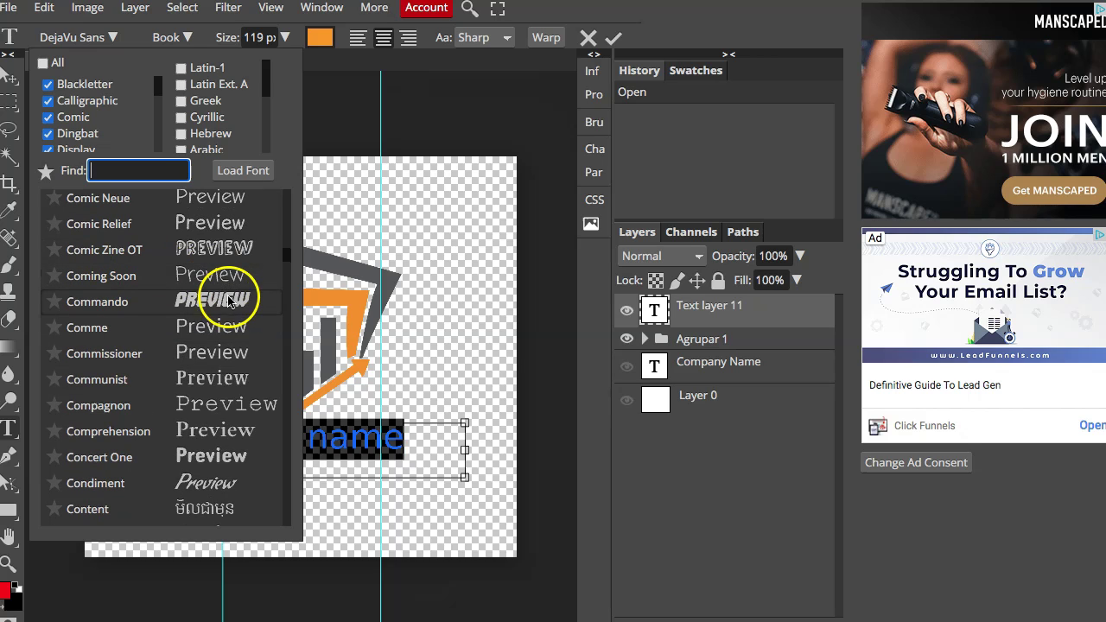
{"action": "left_click", "coordinate": [223, 300]}
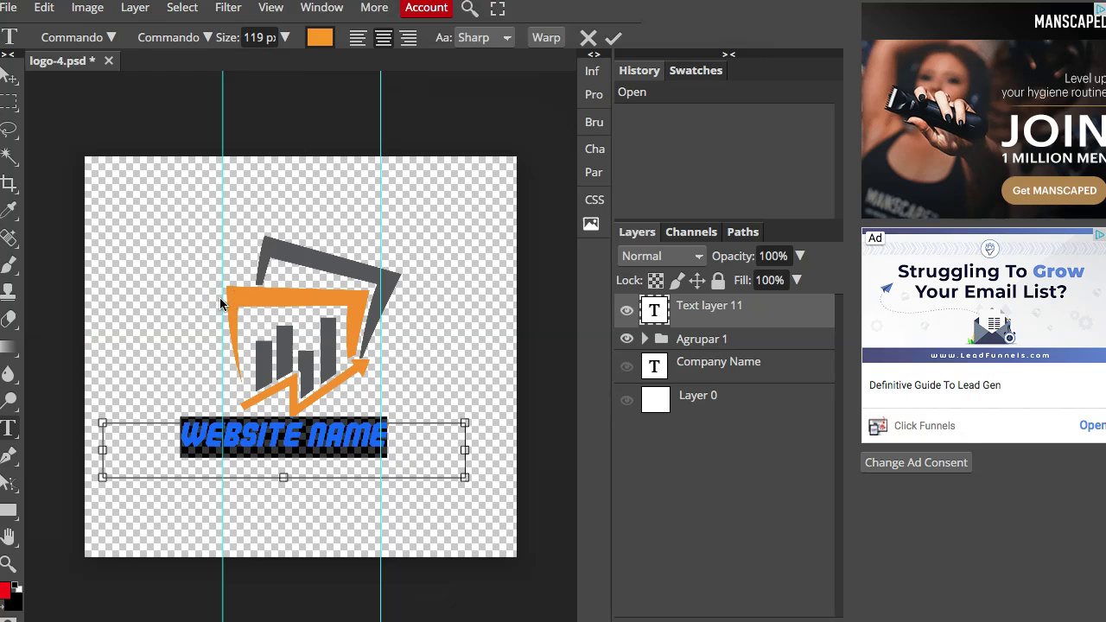
{"action": "left_click", "coordinate": [388, 456]}
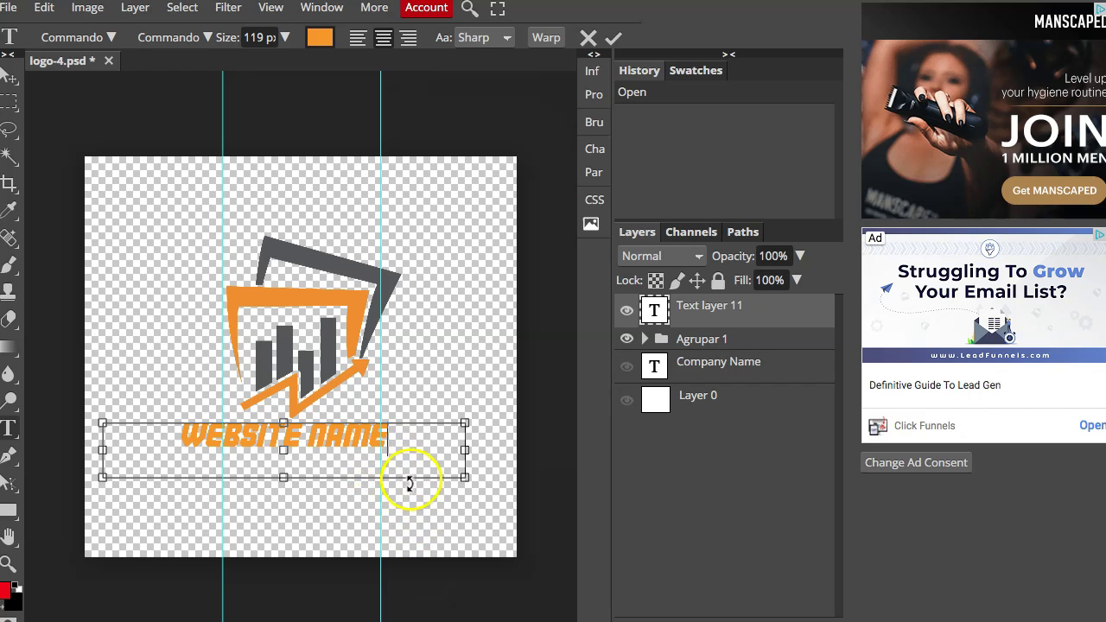
Widen the text box to nearly the full canvas width, extend its lower edge and move its upper edge slightly down.
{"action": "left_click_drag", "start_coordinate": [284, 477], "coordinate": [284, 490]}
{"action": "left_click_drag", "start_coordinate": [464, 456], "coordinate": [513, 455]}
{"action": "left_click_drag", "start_coordinate": [102, 457], "coordinate": [85, 457]}
{"action": "left_click_drag", "start_coordinate": [298, 422], "coordinate": [298, 429]}
Set the "website name" text size to 150 px.
{"action": "left_click", "coordinate": [402, 444]}
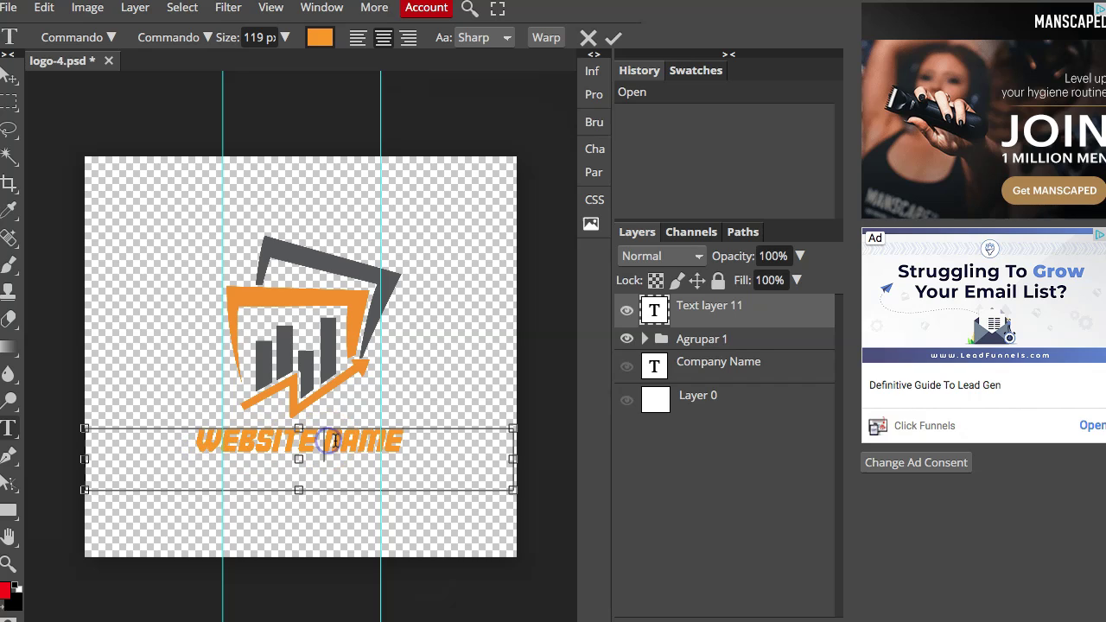
{"action": "left_click_drag", "start_coordinate": [382, 441], "coordinate": [176, 438]}
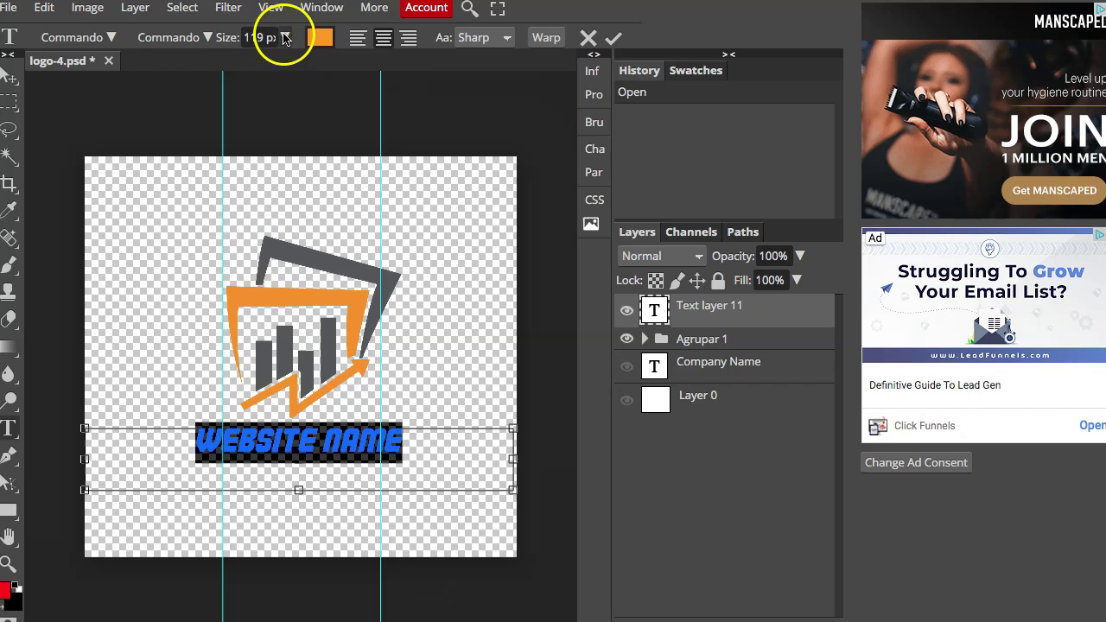
{"action": "left_click", "coordinate": [286, 37]}
{"action": "left_click_drag", "start_coordinate": [285, 64], "coordinate": [288, 65]}
{"action": "left_click", "coordinate": [417, 366]}
Brighten the "website name" text color to orange ff9c02 and finish editing the text.
{"action": "left_click", "coordinate": [320, 37]}
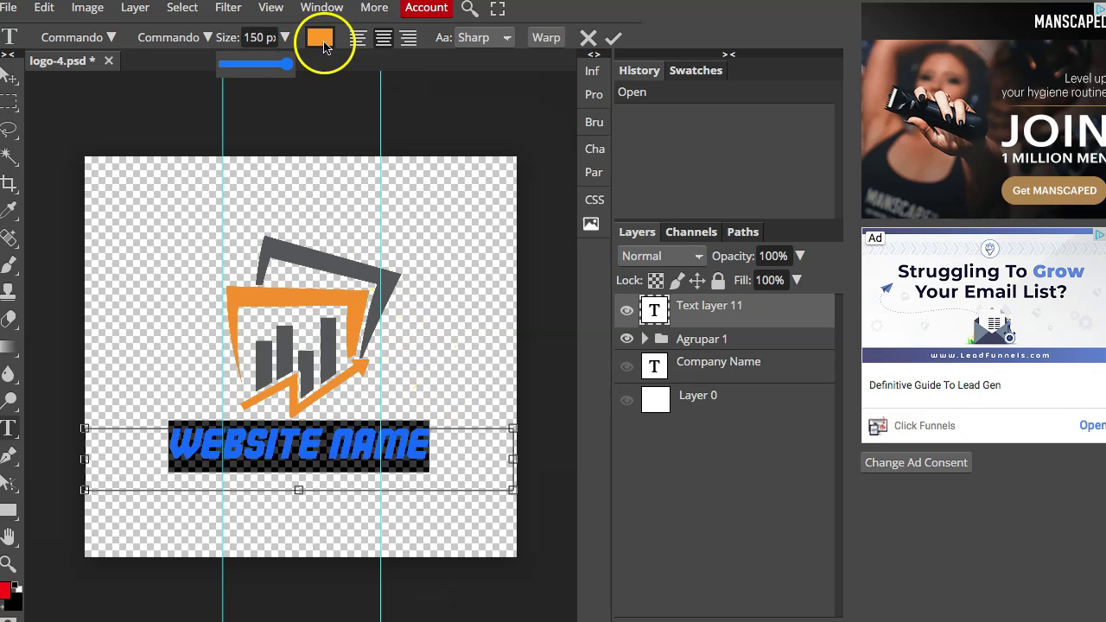
{"action": "left_click_drag", "start_coordinate": [338, 173], "coordinate": [337, 166]}
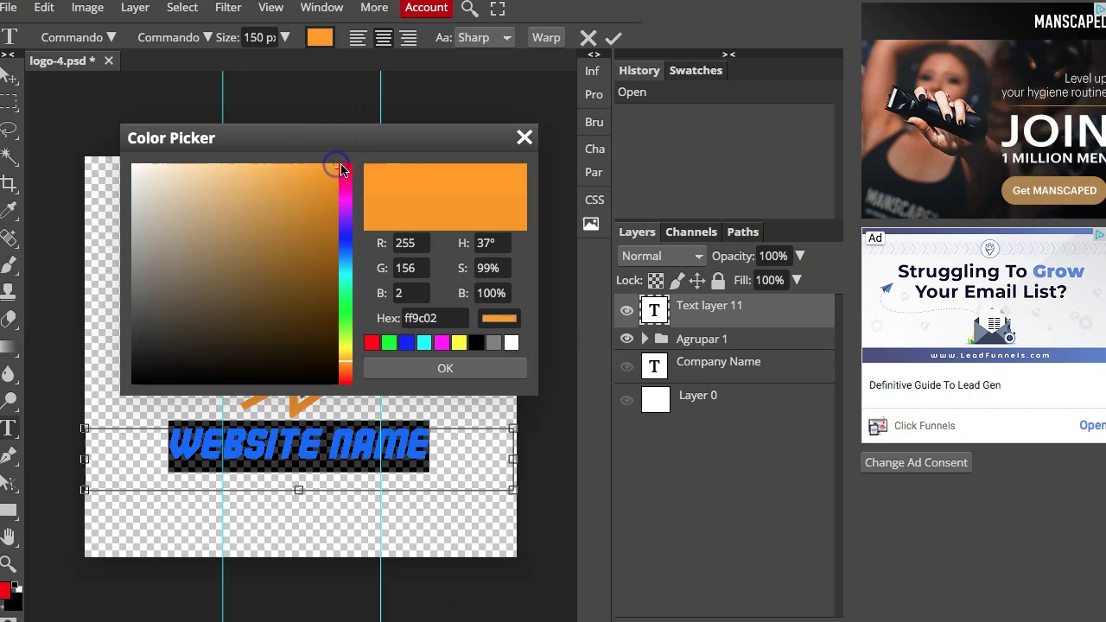
{"action": "left_click", "coordinate": [445, 368]}
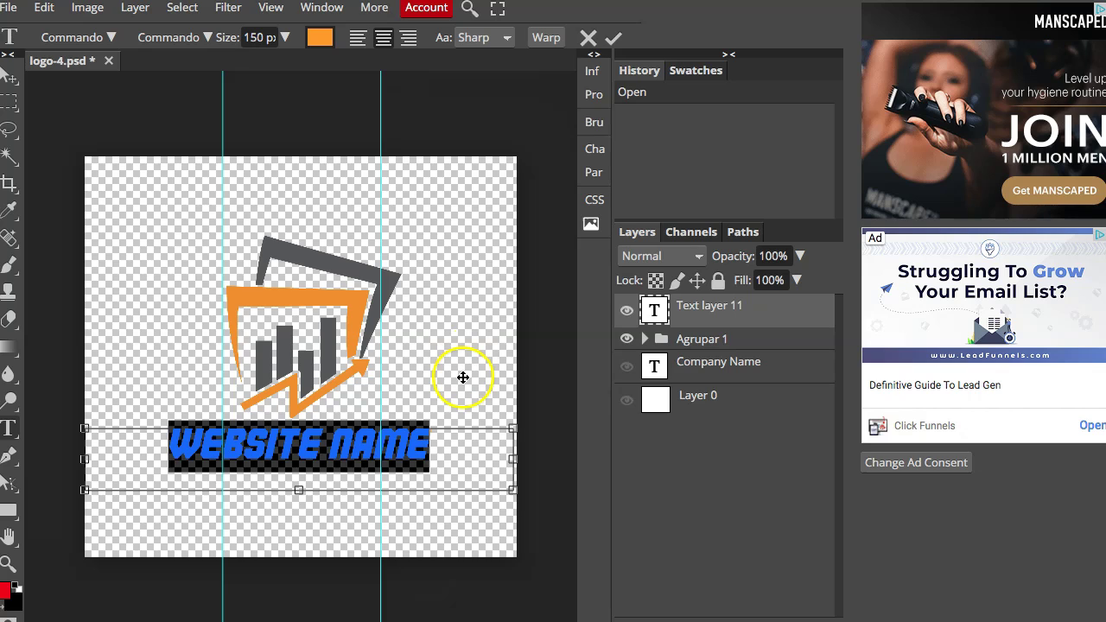
{"action": "left_click", "coordinate": [437, 443]}
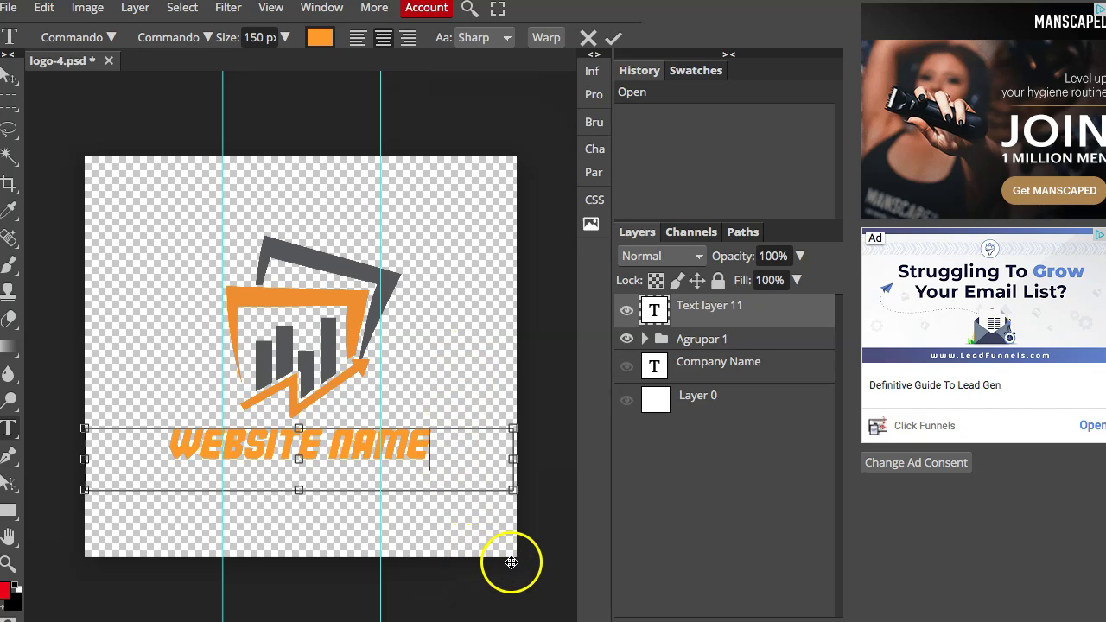
{"action": "left_click", "coordinate": [688, 369]}
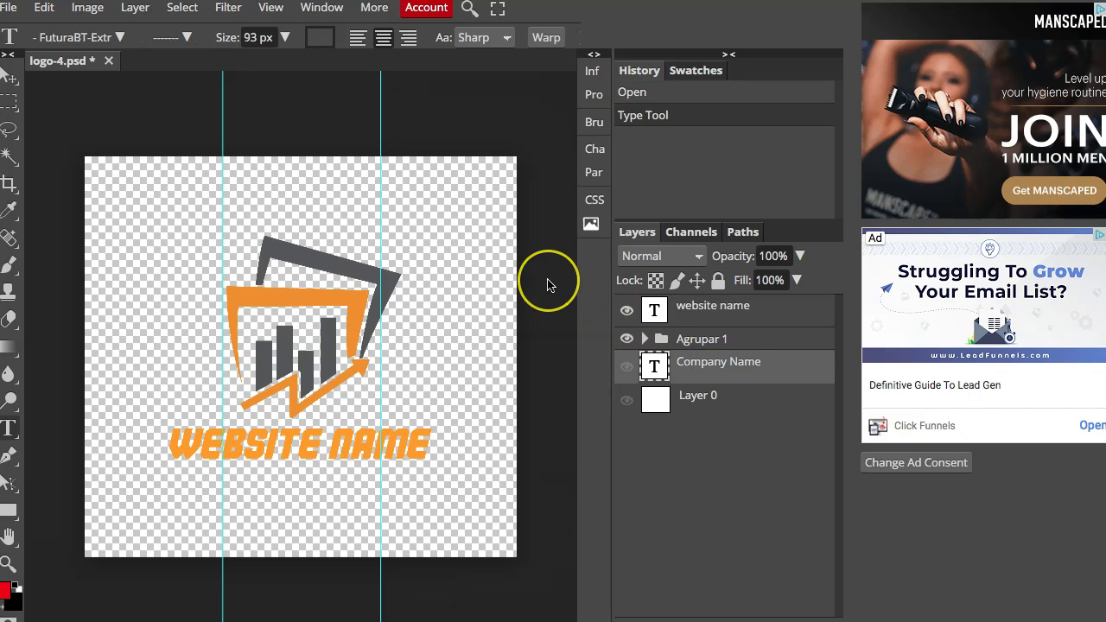